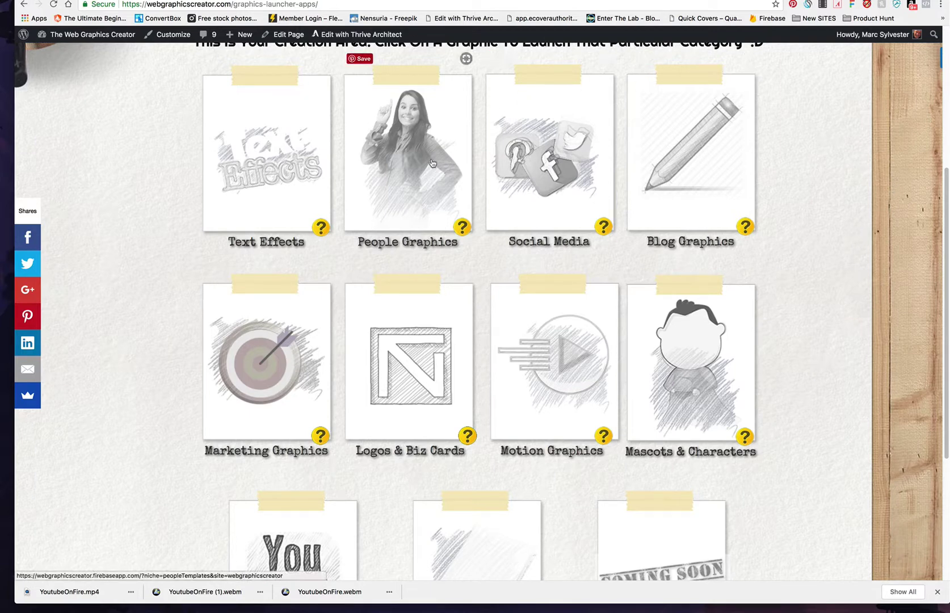
Open the Motion Graphics collection and load the '7 Powerful YouTube SEO Tips' Pinterest design
{"action": "left_click", "coordinate": [542, 352]}
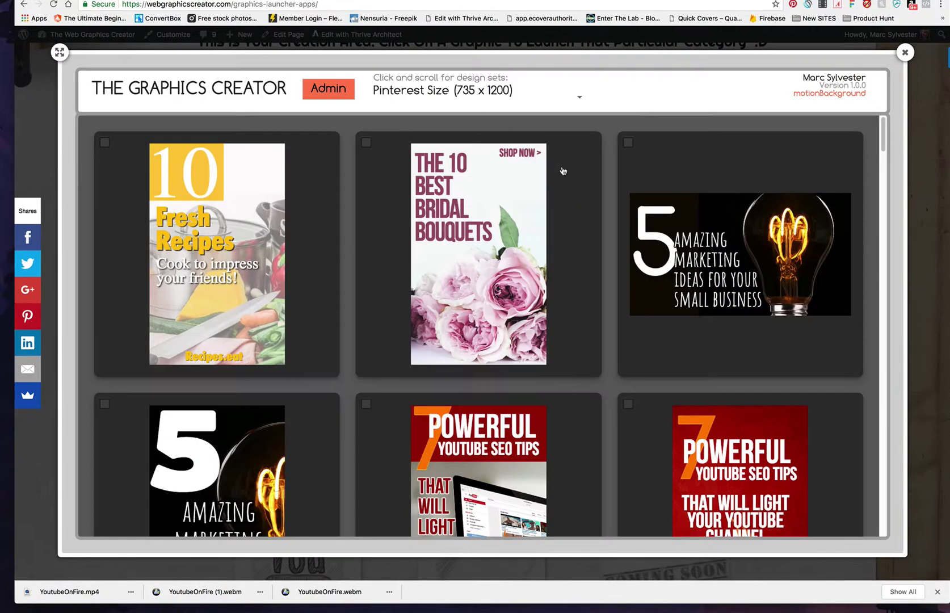
{"action": "scroll", "coordinate": [538, 198], "scroll_direction": "down", "scroll_amount": 3}
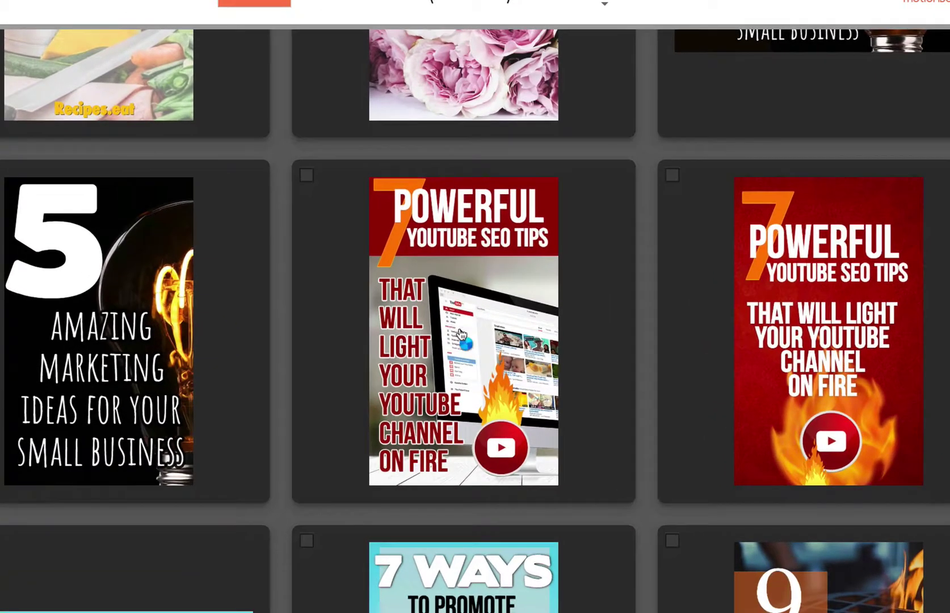
{"action": "left_click", "coordinate": [460, 333]}
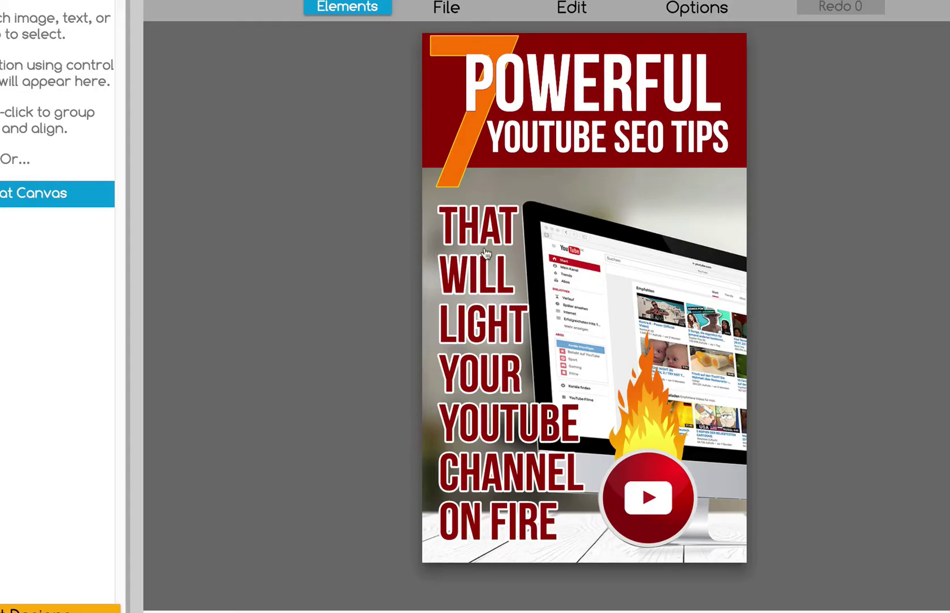
Browse the Elements to the Nature Backgrounds clips under Motion Video Elements
{"action": "left_click", "coordinate": [329, 9]}
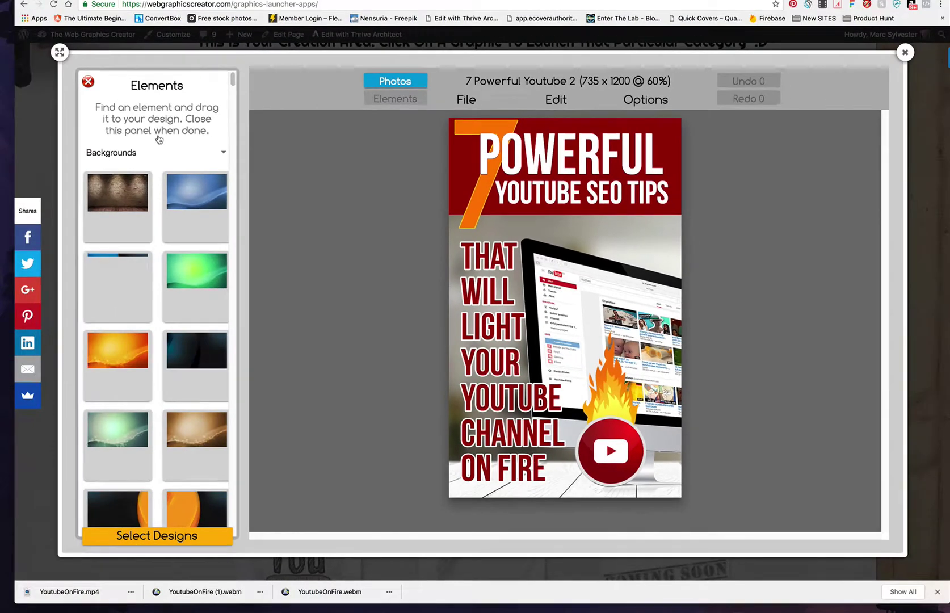
{"action": "left_click", "coordinate": [133, 154]}
{"action": "scroll", "coordinate": [129, 193], "scroll_direction": "down", "scroll_amount": 4}
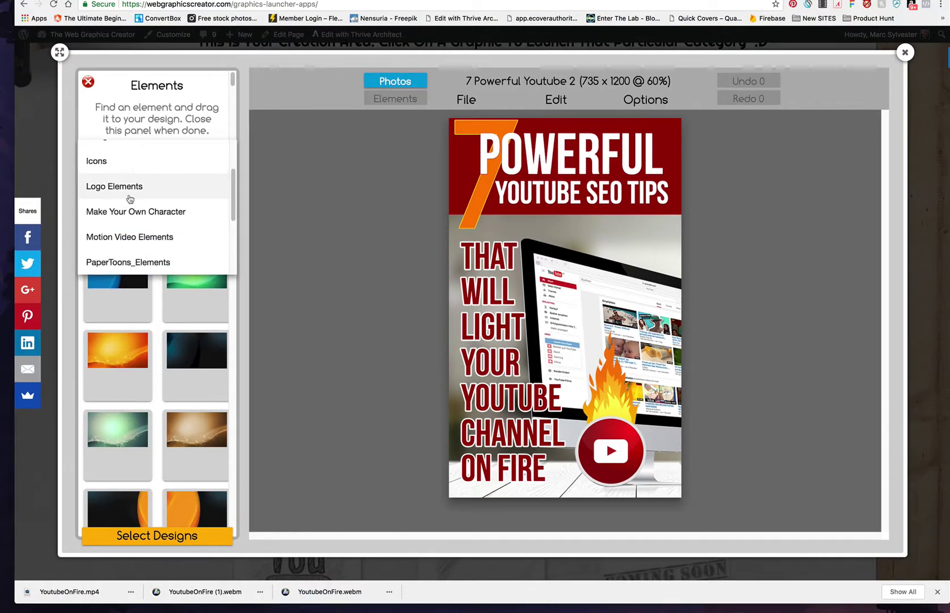
{"action": "left_click", "coordinate": [129, 203]}
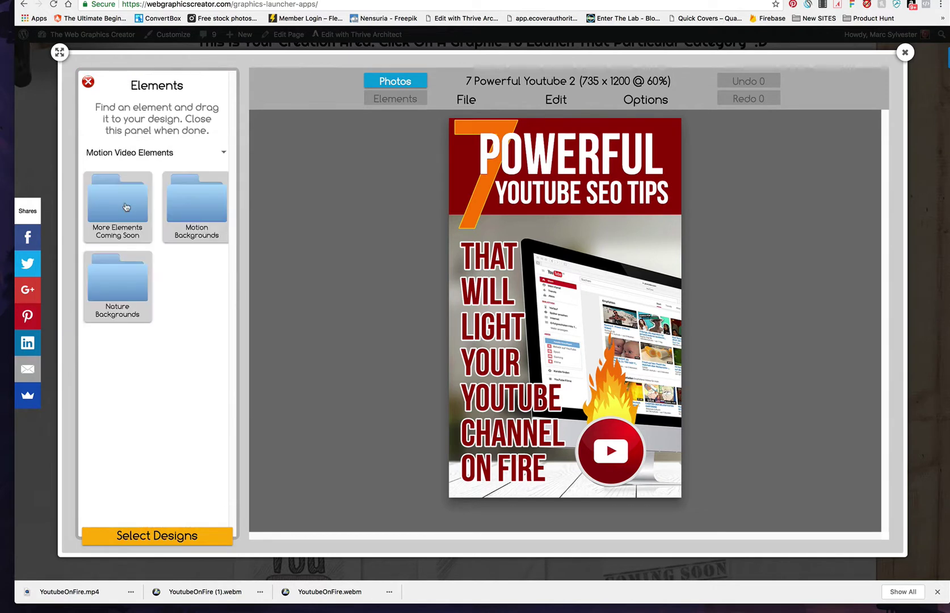
{"action": "left_click", "coordinate": [114, 276]}
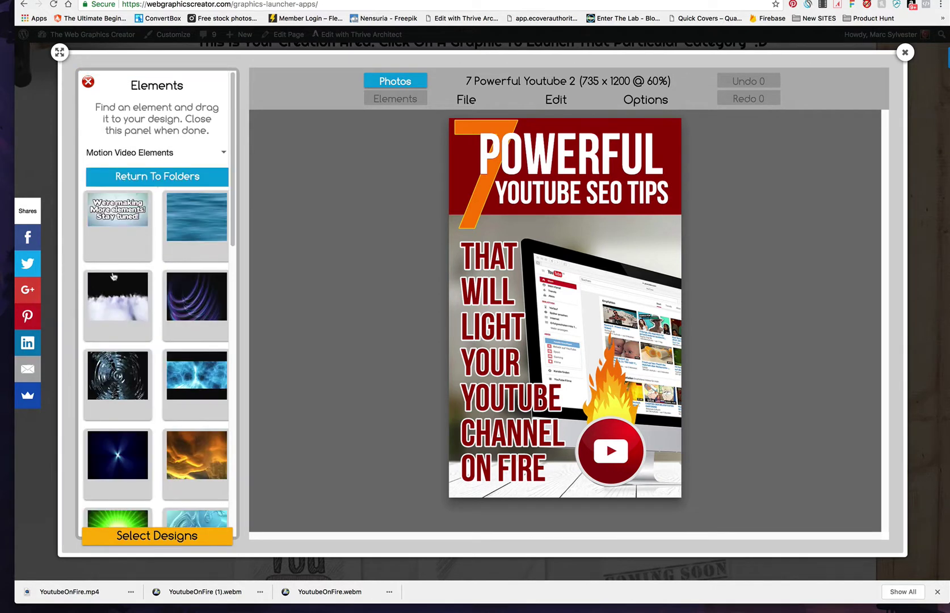
{"action": "scroll", "coordinate": [176, 355], "scroll_direction": "down", "scroll_amount": 5}
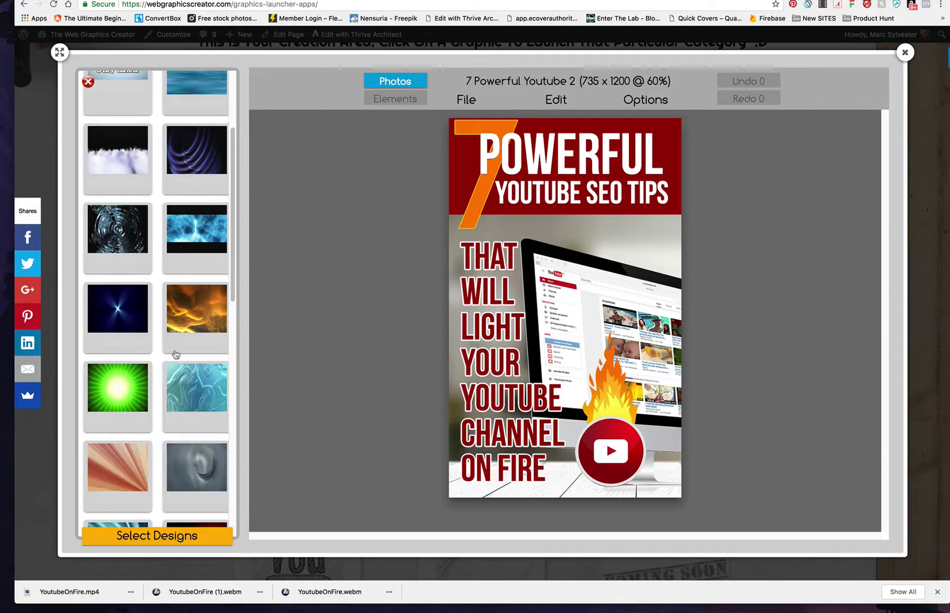
{"action": "scroll", "coordinate": [180, 377], "scroll_direction": "down", "scroll_amount": 8}
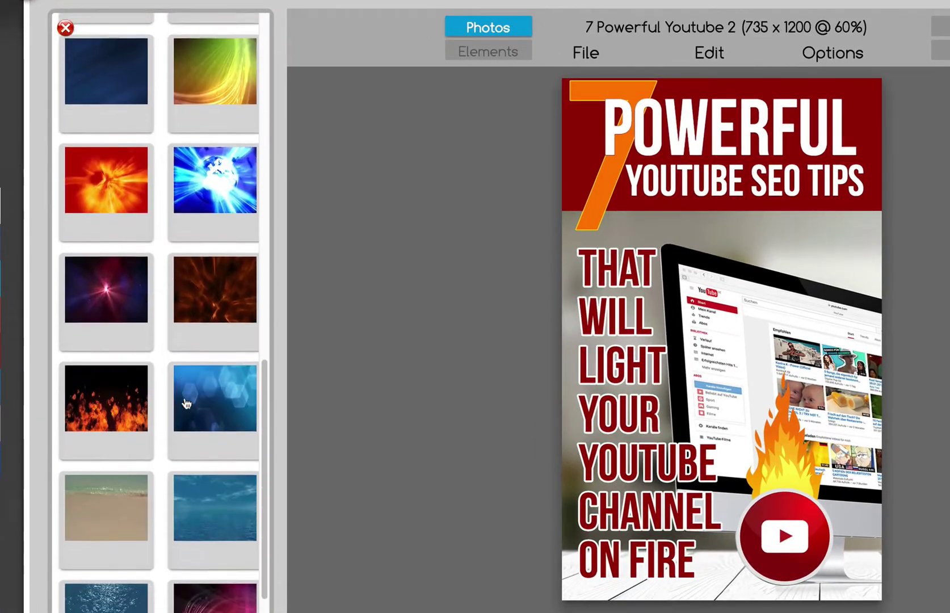
Place the fire clip at the top, stretch it full width, and send it behind the title
{"action": "left_click_drag", "start_coordinate": [106, 346], "coordinate": [617, 112]}
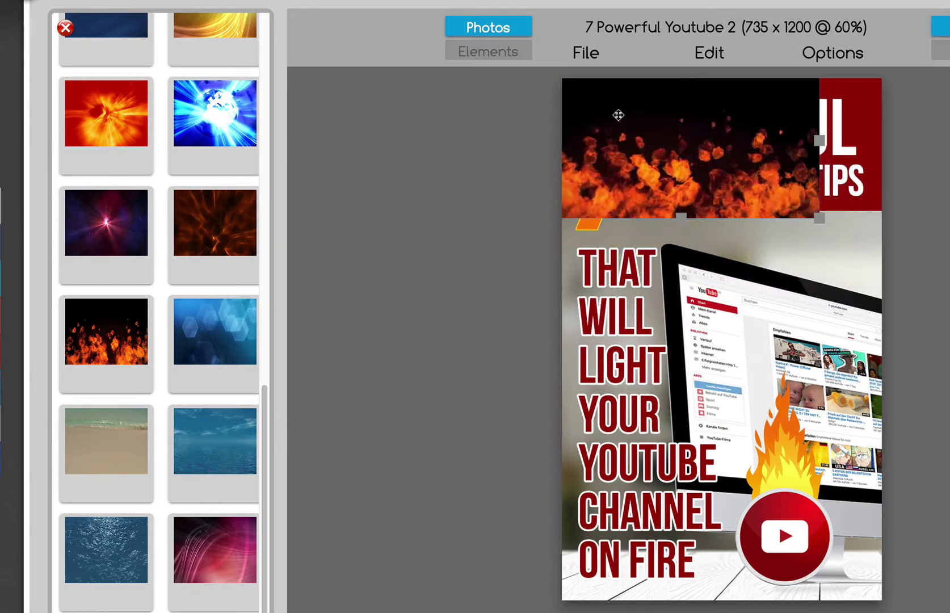
{"action": "left_click_drag", "start_coordinate": [814, 215], "coordinate": [928, 229]}
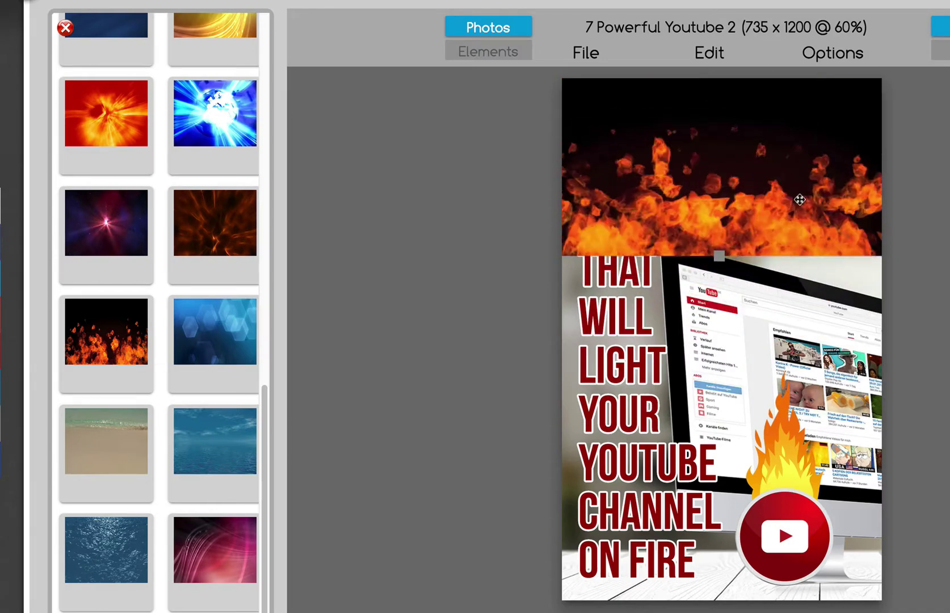
{"action": "left_click", "coordinate": [828, 56]}
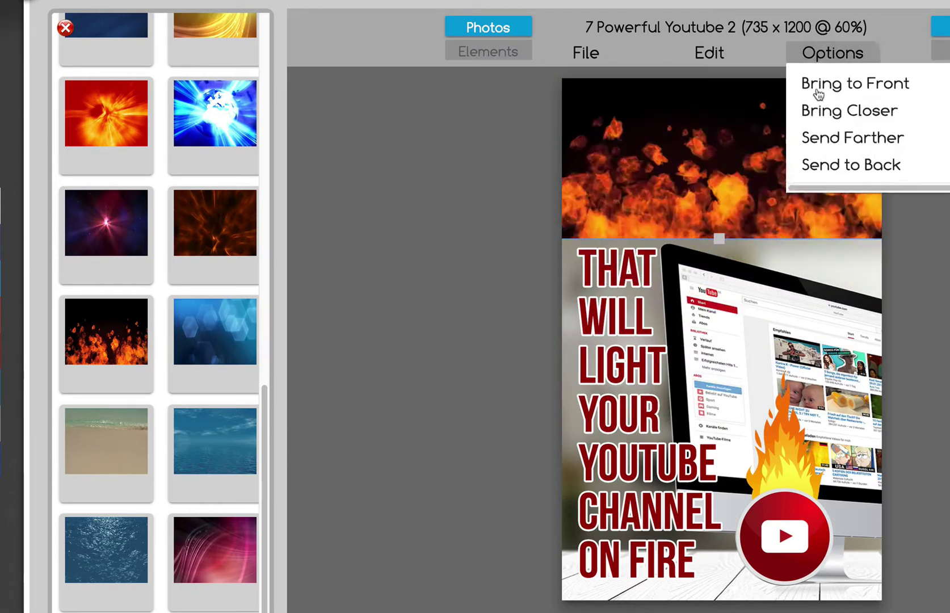
{"action": "left_click", "coordinate": [821, 169]}
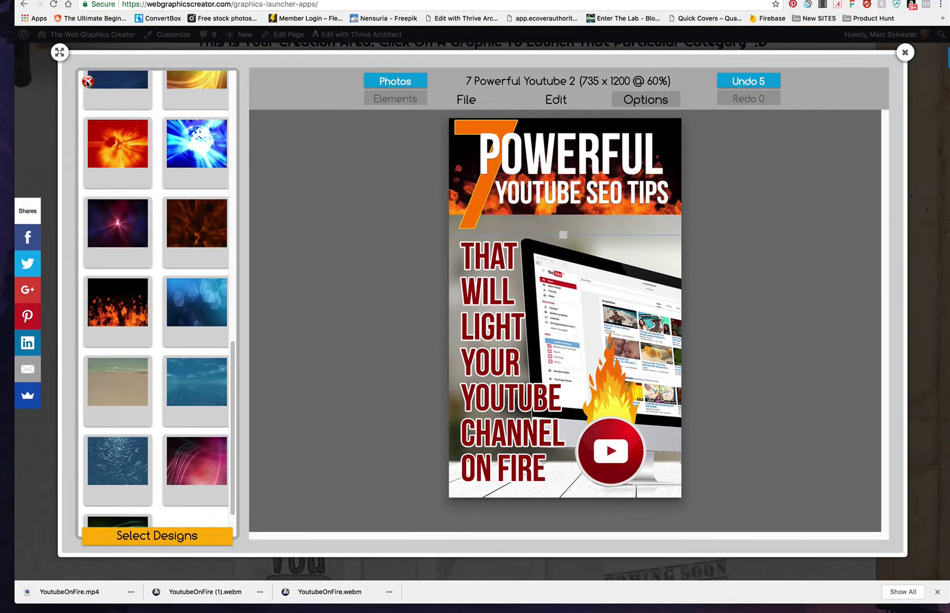
Record the design as a 12-second video named 'Youtube On Fire' via the fire clip's video options
{"action": "left_click", "coordinate": [88, 82]}
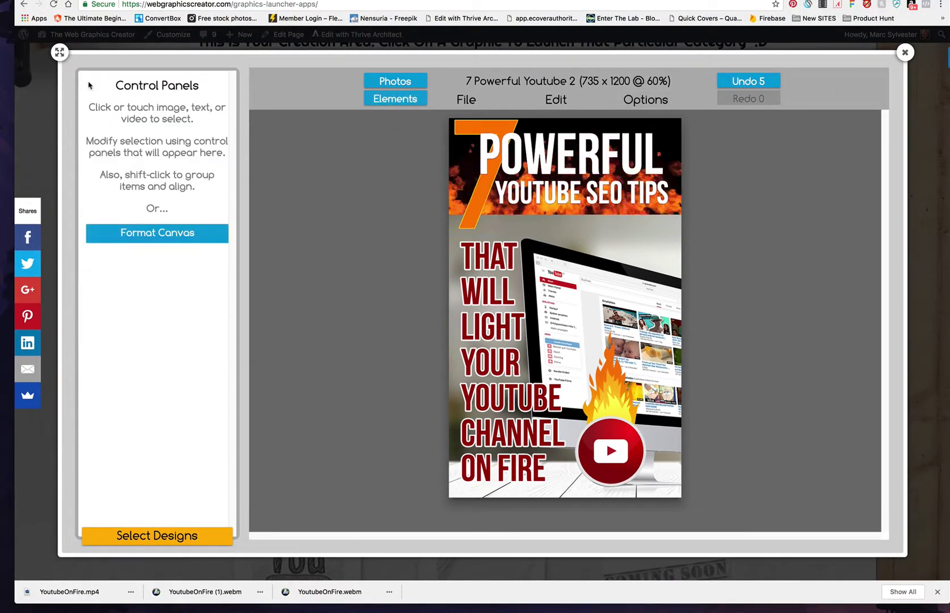
{"action": "left_click", "coordinate": [467, 189]}
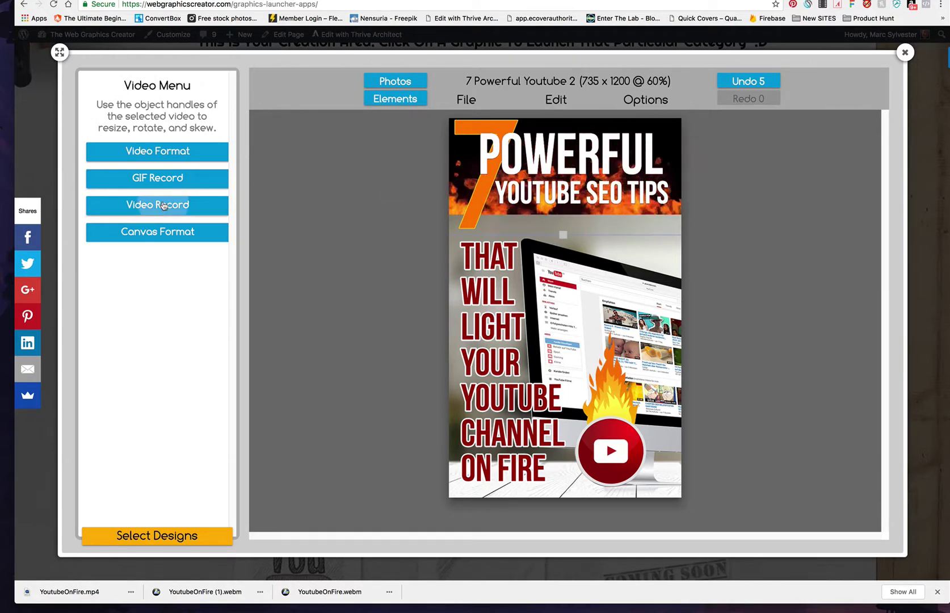
{"action": "left_click", "coordinate": [163, 205]}
{"action": "left_click", "coordinate": [117, 135]}
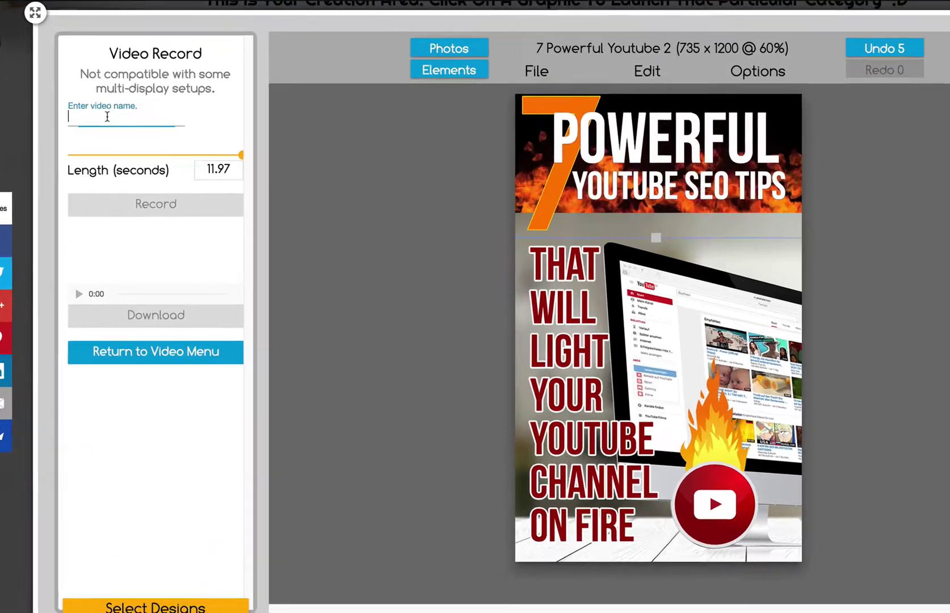
{"action": "type", "text": "Youtub"}
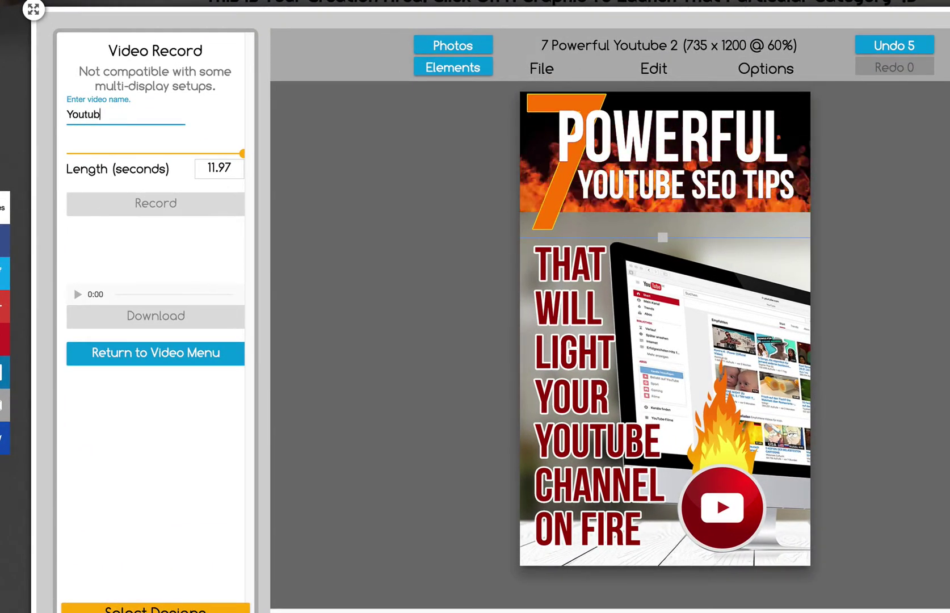
{"action": "type", "text": "e On Filre"}
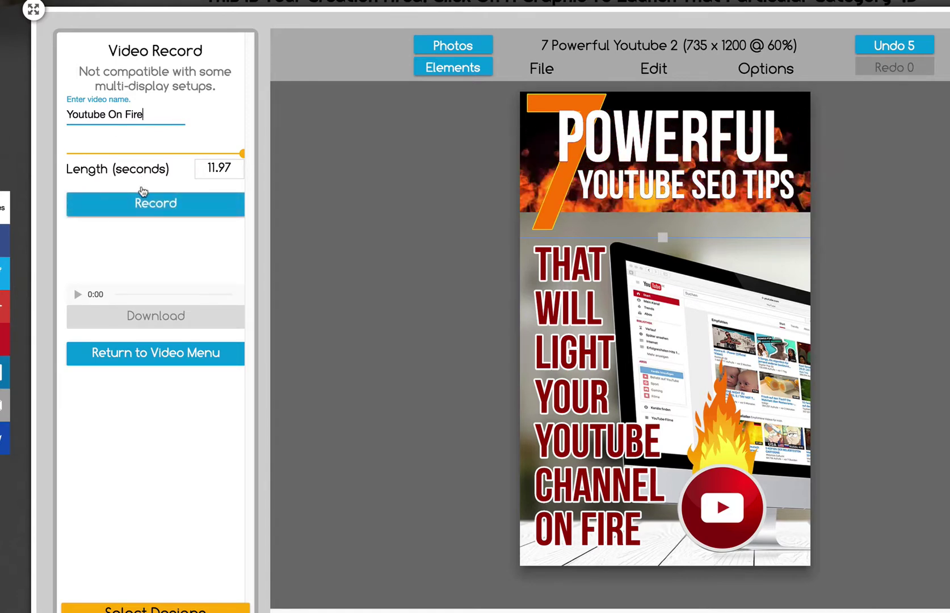
{"action": "left_click", "coordinate": [147, 203]}
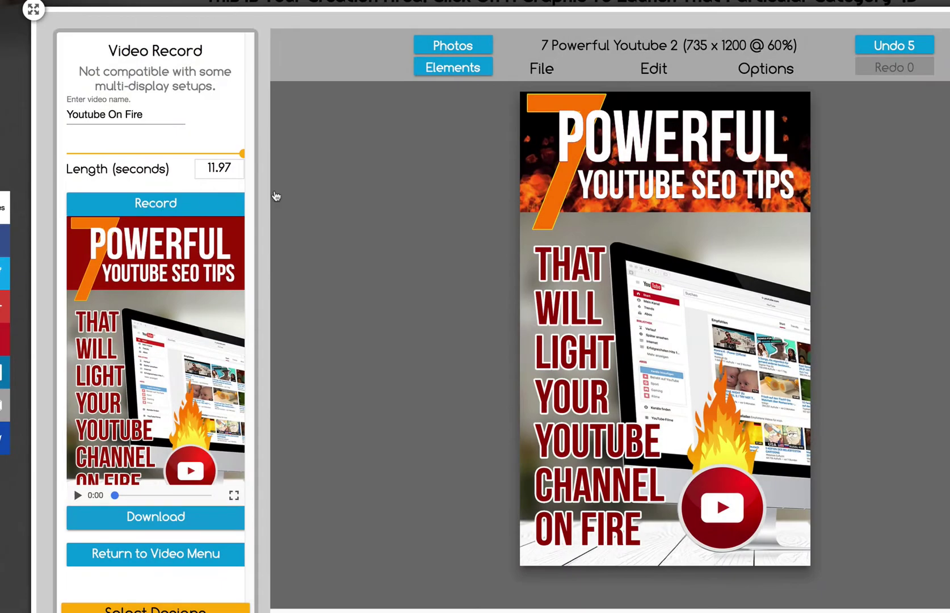
Download the recorded WebM and scroll through the Convert Your Video guide
{"action": "left_click", "coordinate": [156, 517]}
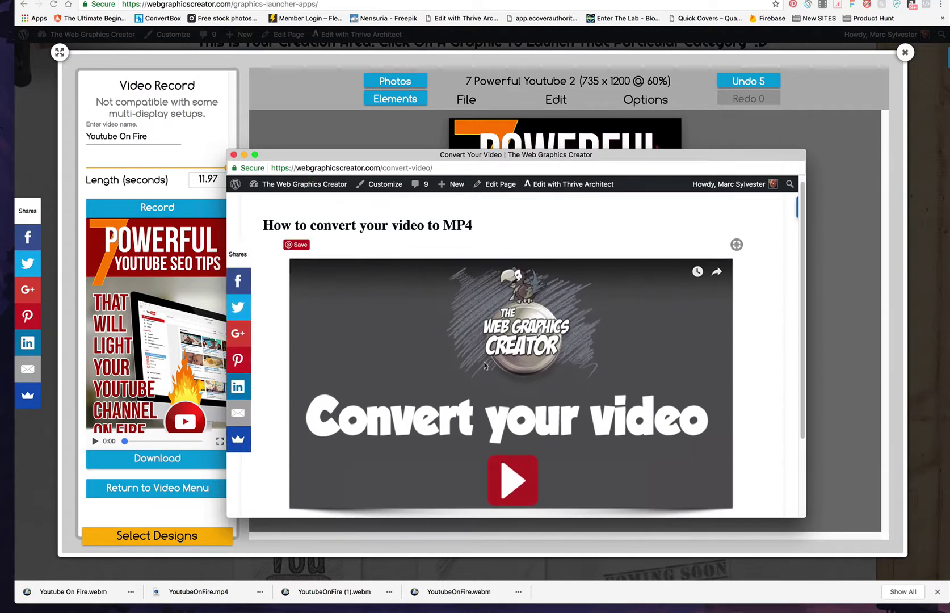
{"action": "scroll", "coordinate": [335, 259], "scroll_direction": "down", "scroll_amount": 3}
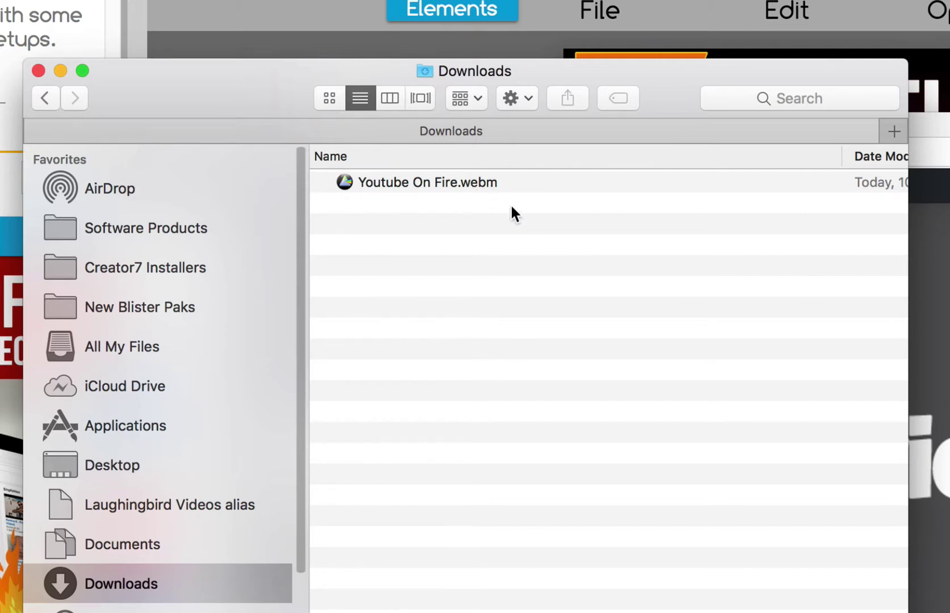
Select Youtube On Fire.webm in Downloads and bring back the video conversion guide
{"action": "left_click", "coordinate": [386, 182]}
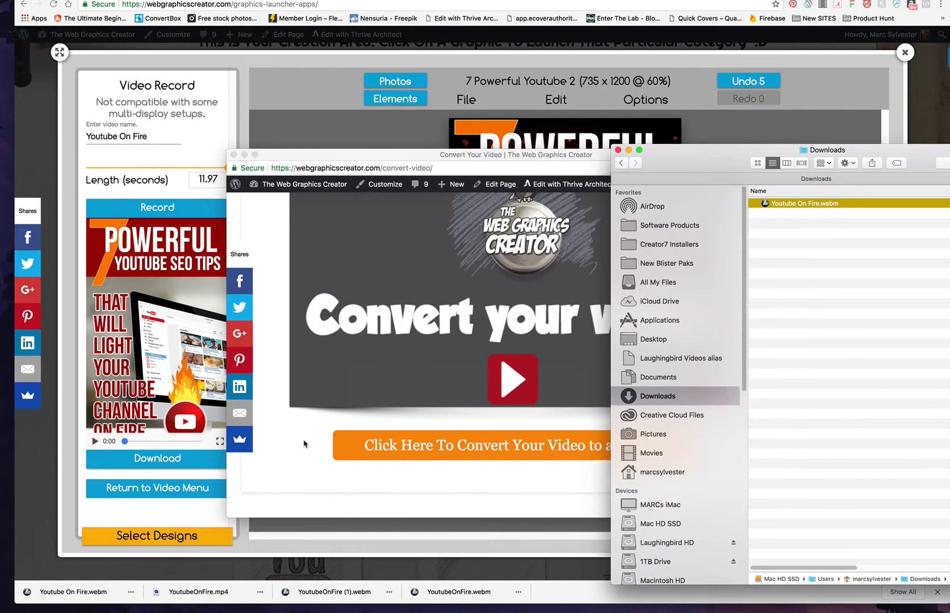
{"action": "left_click", "coordinate": [302, 441]}
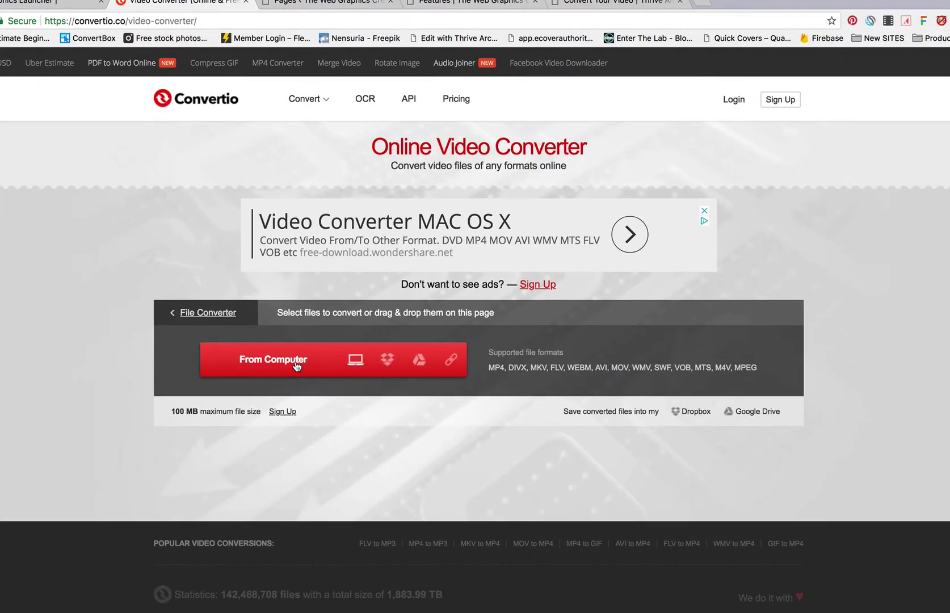
Upload Youtube On Fire.webm from the computer to Convertio and convert it to MP4
{"action": "left_click", "coordinate": [434, 568]}
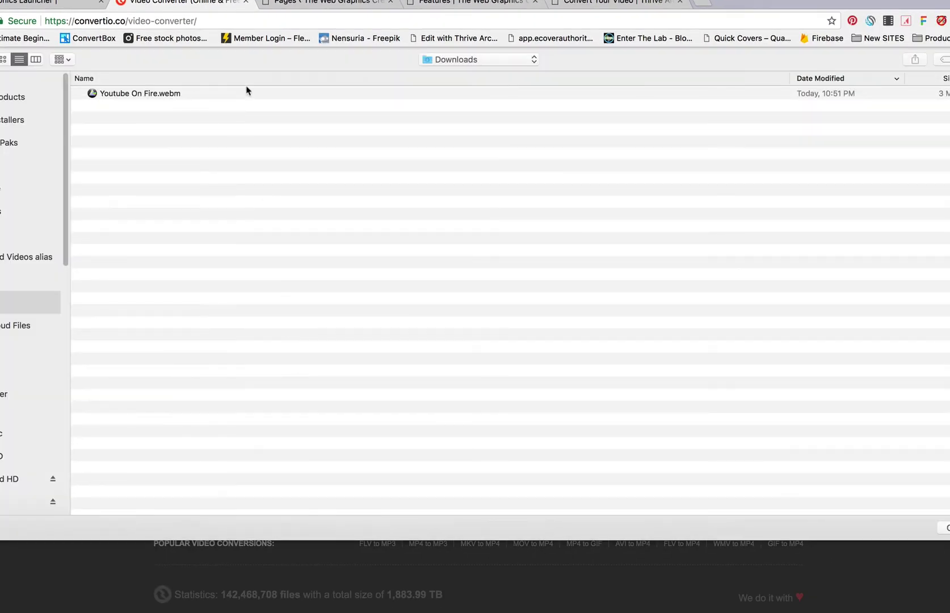
{"action": "left_click", "coordinate": [144, 95]}
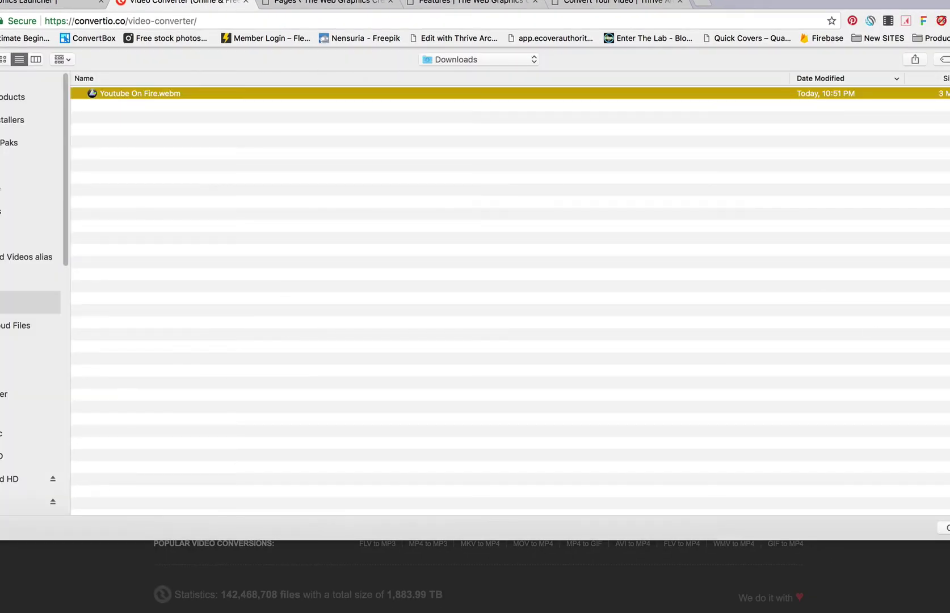
{"action": "left_click", "coordinate": [944, 528]}
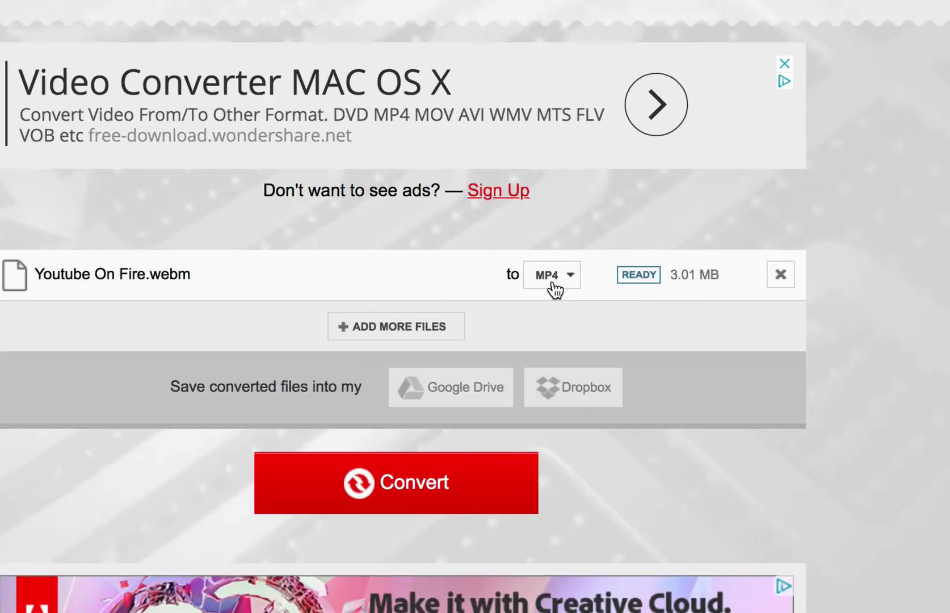
{"action": "left_click", "coordinate": [553, 299]}
{"action": "mouse_move", "coordinate": [554, 351]}
{"action": "left_click", "coordinate": [406, 502]}
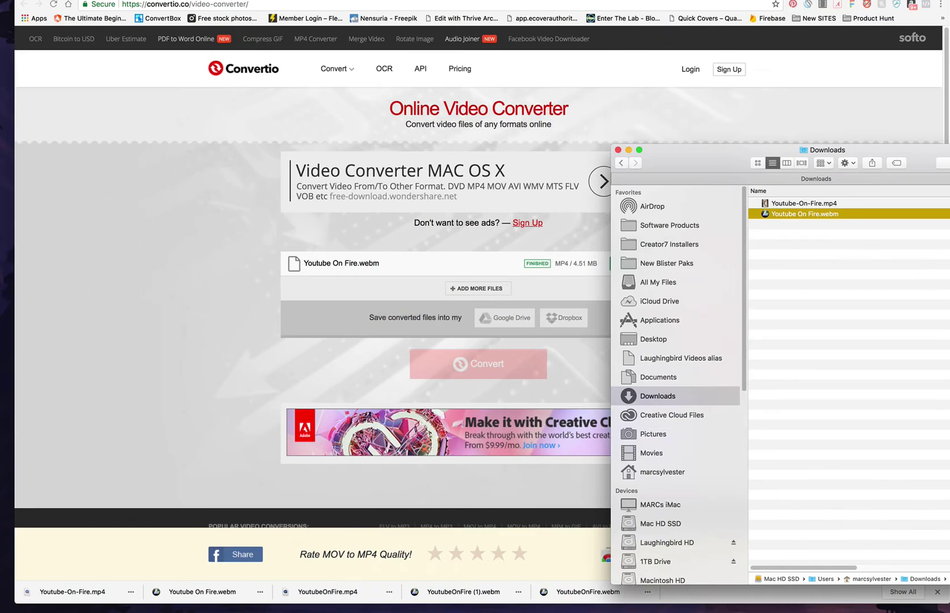
Centre the Downloads window, switch it to Icon view, and deselect the webm file
{"action": "left_click_drag", "start_coordinate": [833, 143], "coordinate": [621, 132]}
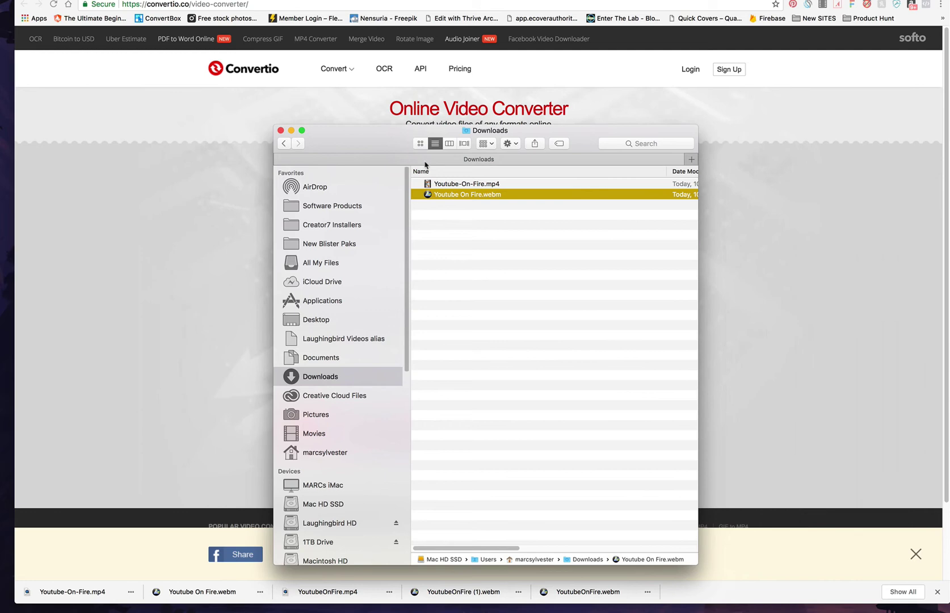
{"action": "left_click", "coordinate": [420, 143]}
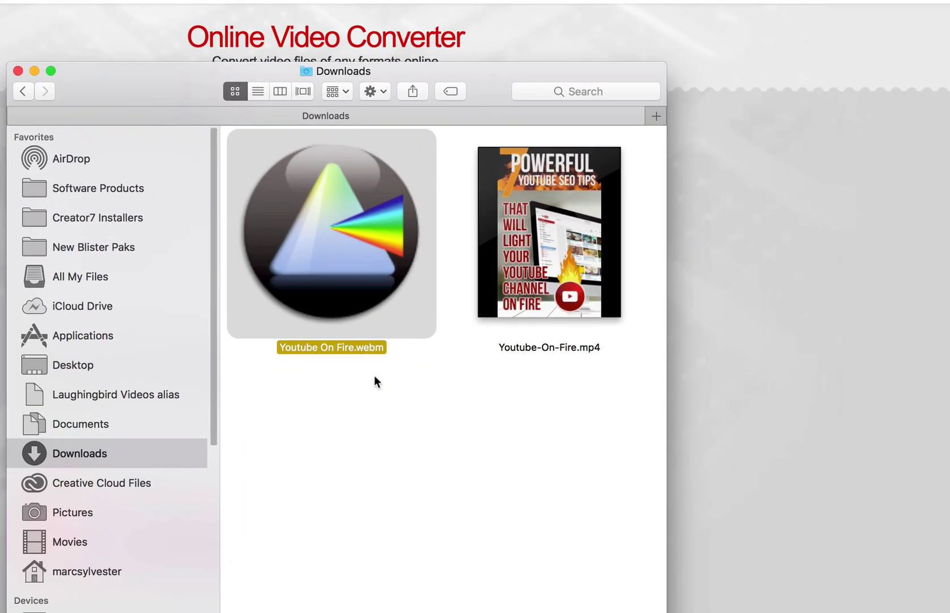
{"action": "left_click", "coordinate": [575, 369]}
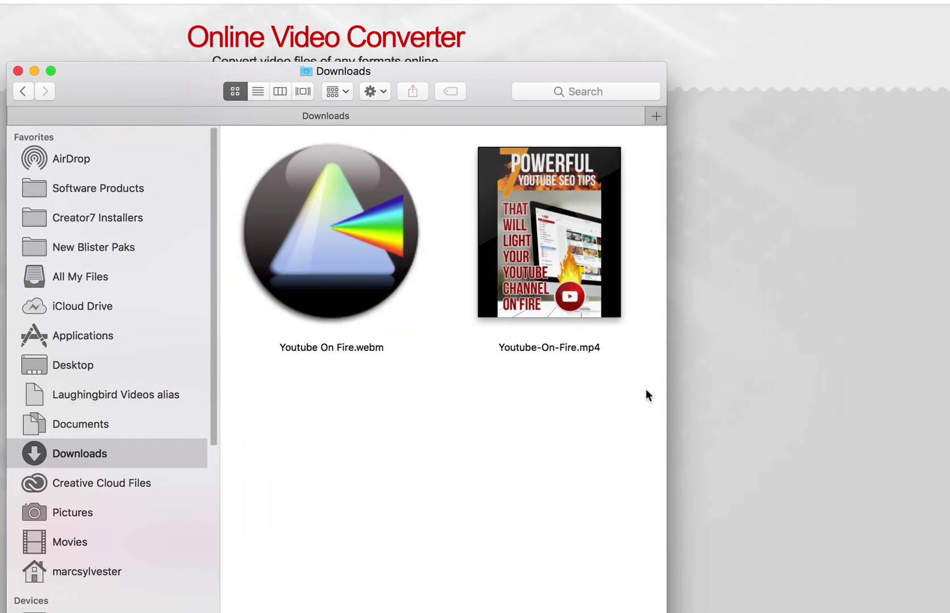
Open Youtube-On-Fire.mp4 in QuickTime at actual size, centre the window, and play it from the start
{"action": "double_click", "coordinate": [559, 258]}
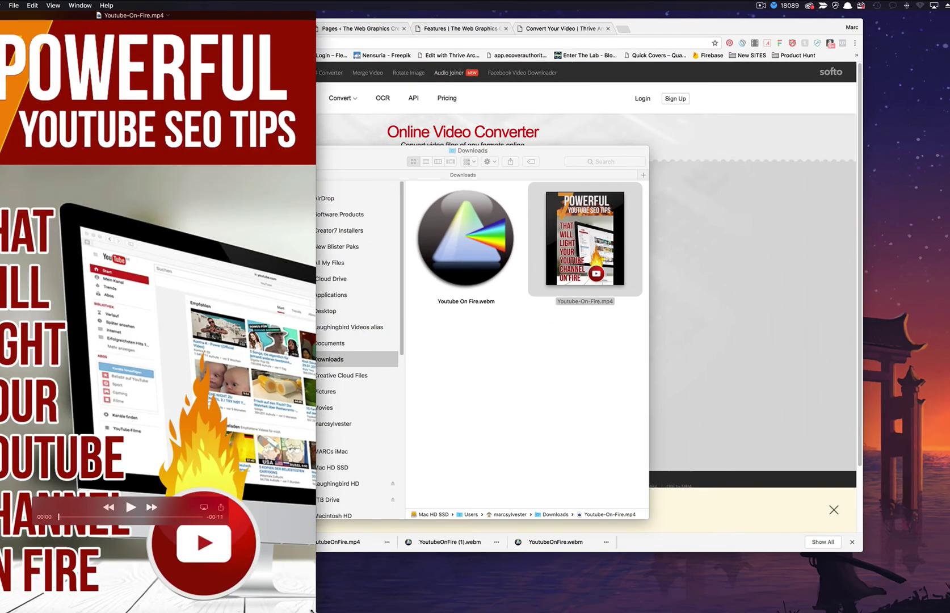
{"action": "key", "text": "super+1"}
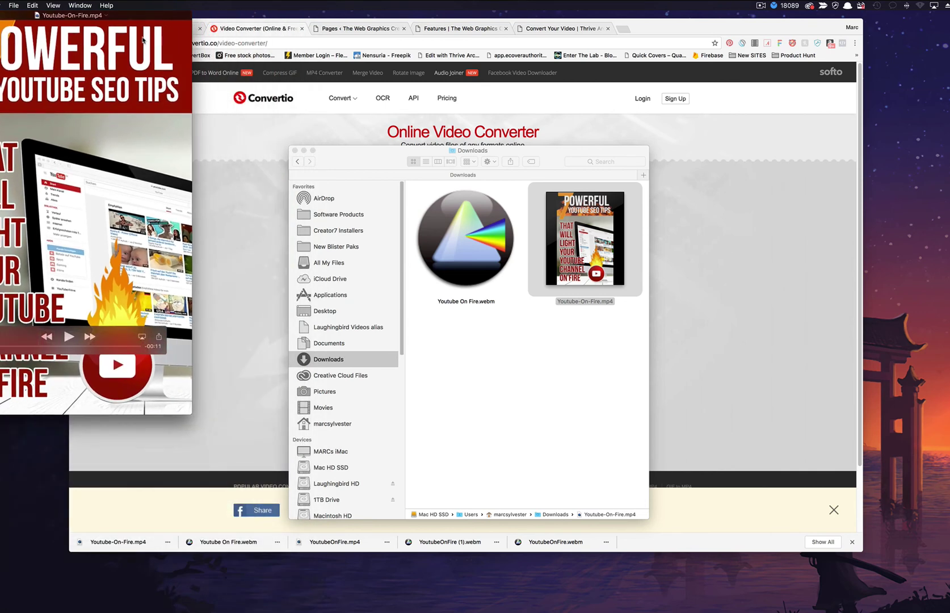
{"action": "left_click_drag", "start_coordinate": [148, 16], "coordinate": [563, 93]}
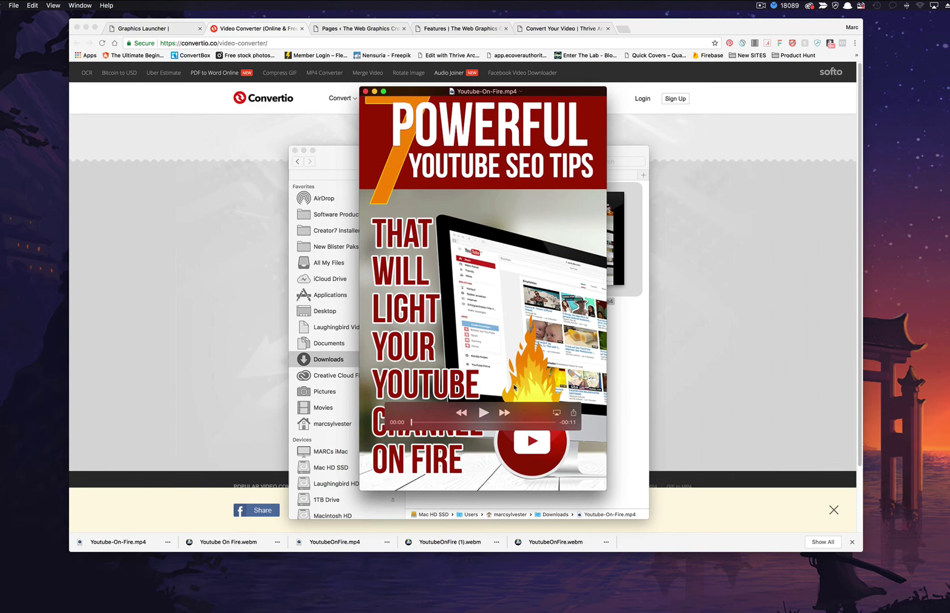
{"action": "left_click", "coordinate": [484, 414]}
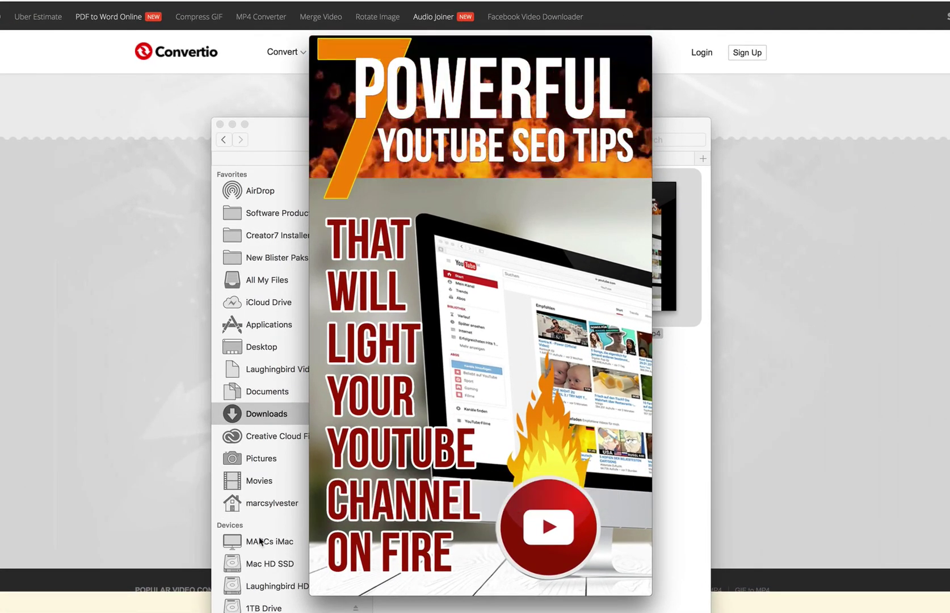
{"action": "mouse_move", "coordinate": [397, 510]}
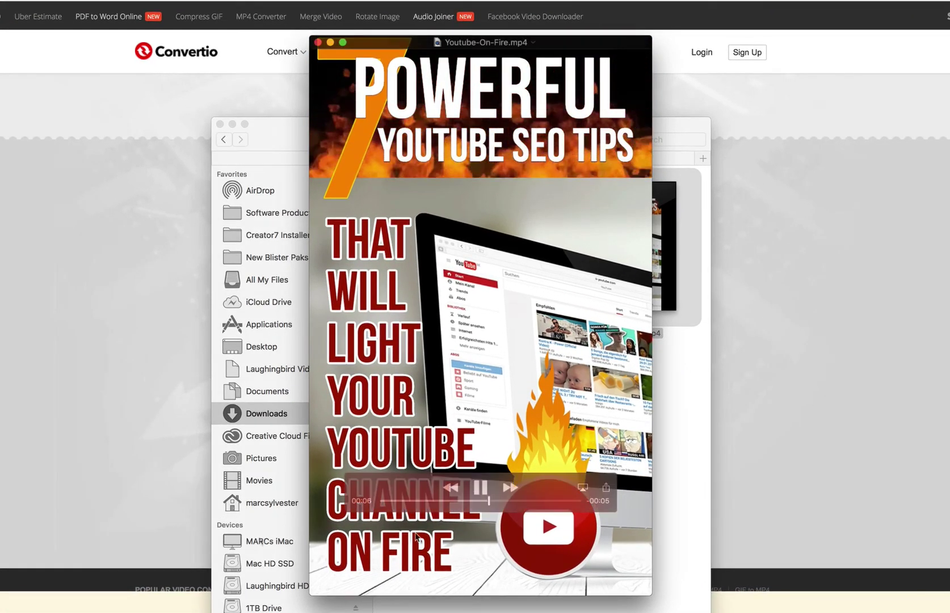
{"action": "left_click", "coordinate": [391, 502]}
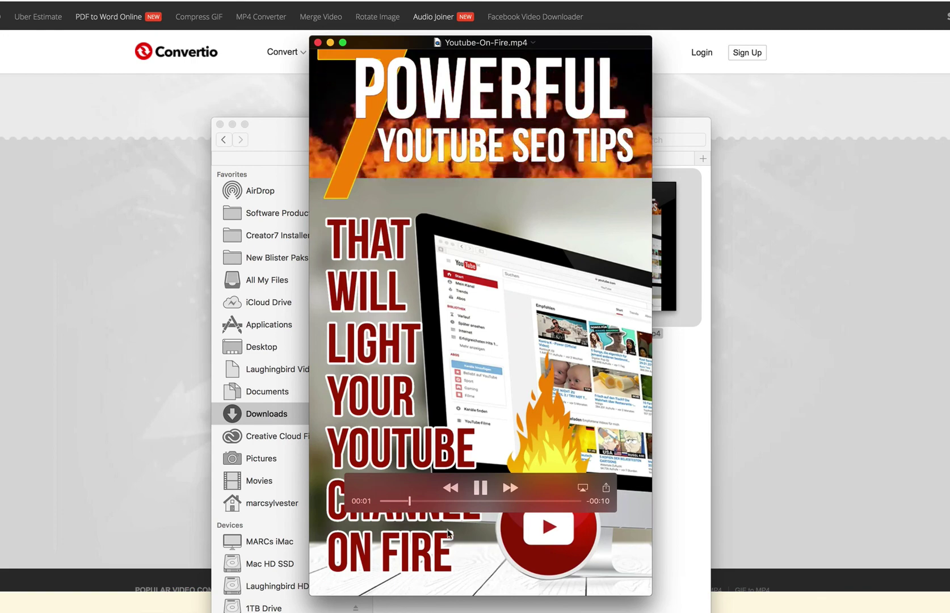